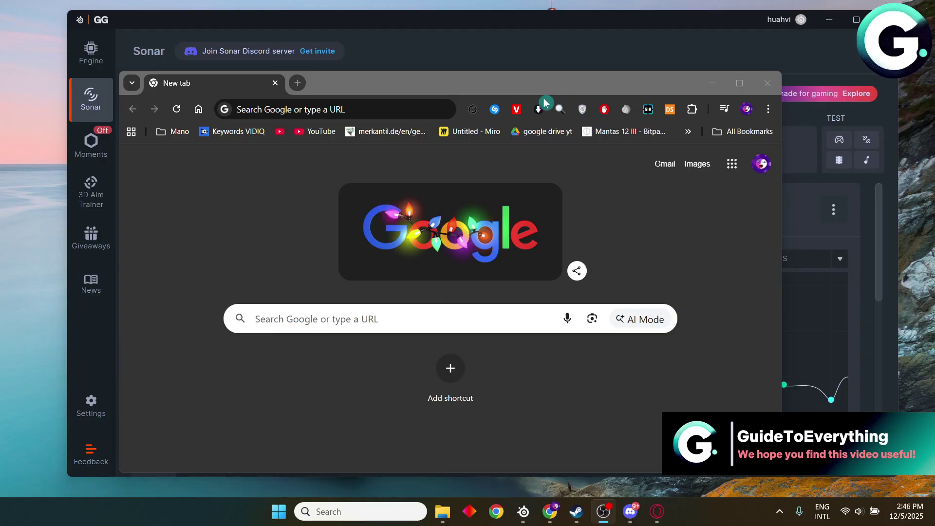
Open the pasted steelseries.com Sonar preset link in Chrome to launch the 'arc raiders' import.
left_click(362, 108)
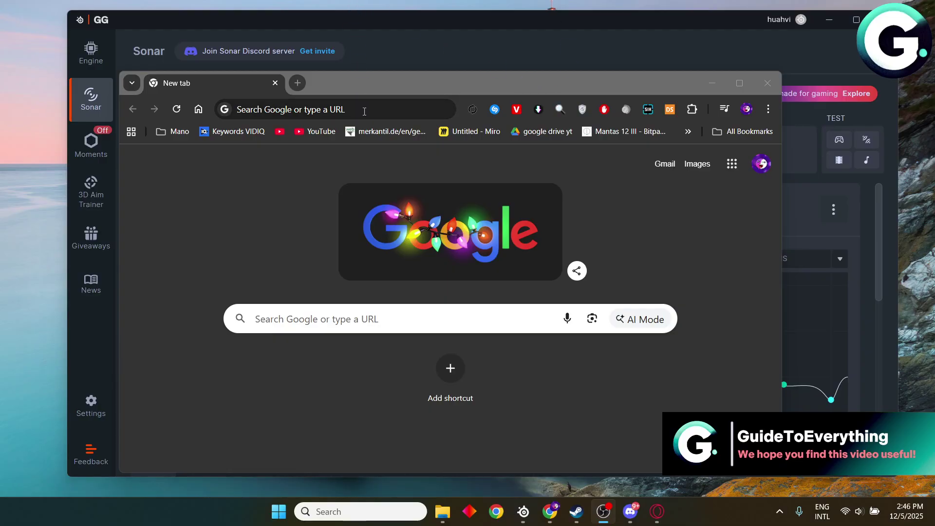
key("ctrl+v")
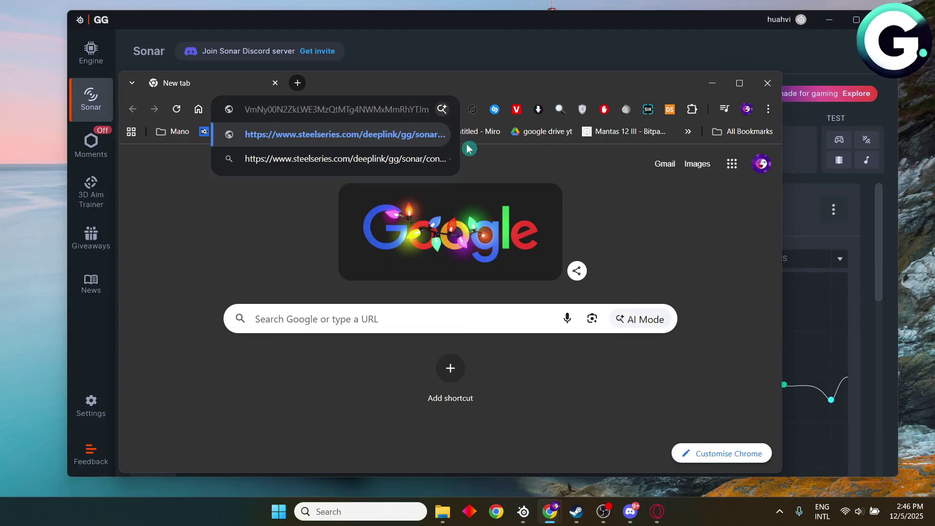
key("Return")
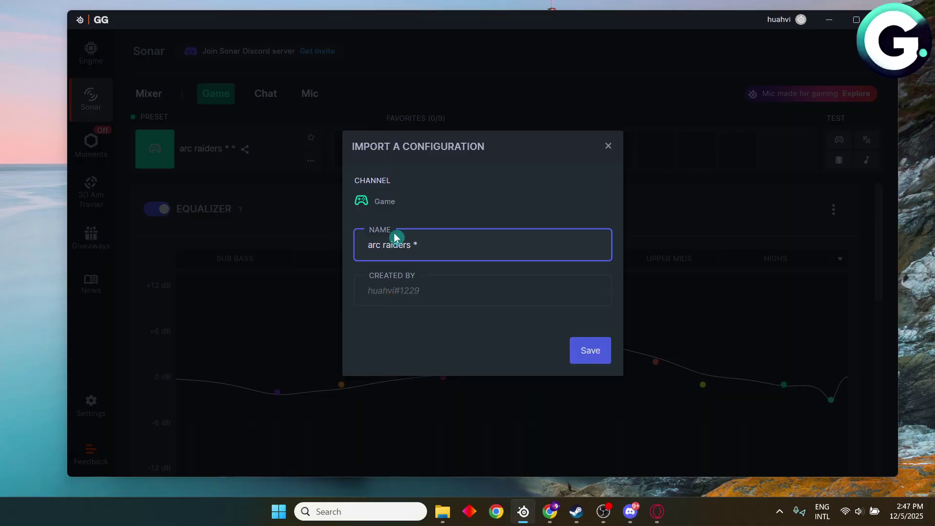
Close the Import a Configuration prompt, leaving 'arc raiders' as the active Game preset.
left_click(610, 146)
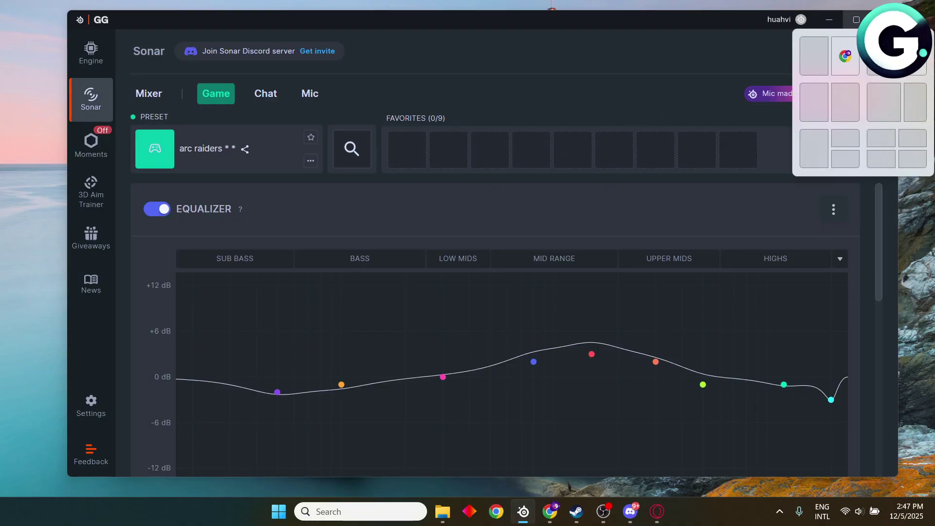
left_click(856, 20)
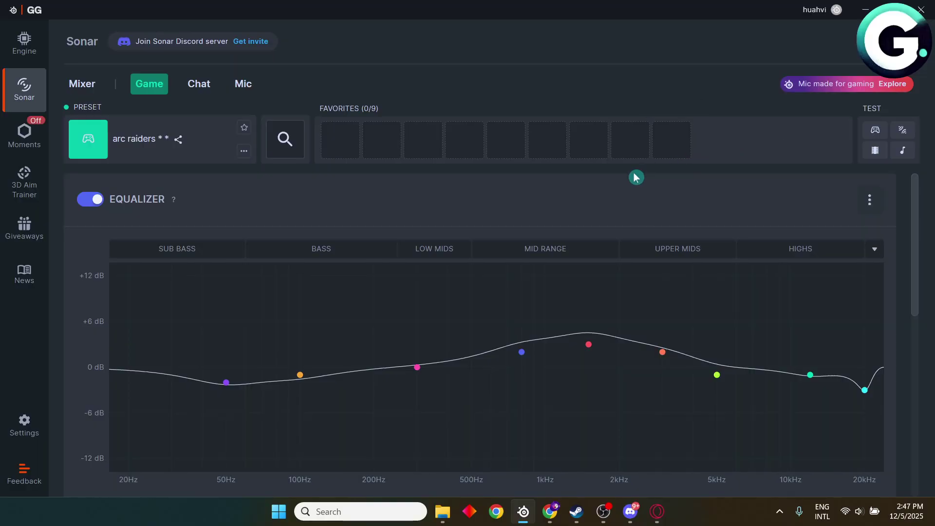
scroll(446, 233, "down", 1)
scroll(446, 225, "up", 1)
left_click(88, 84)
left_click(138, 82)
scroll(183, 214, "down", 1)
scroll(147, 208, "up", 1)
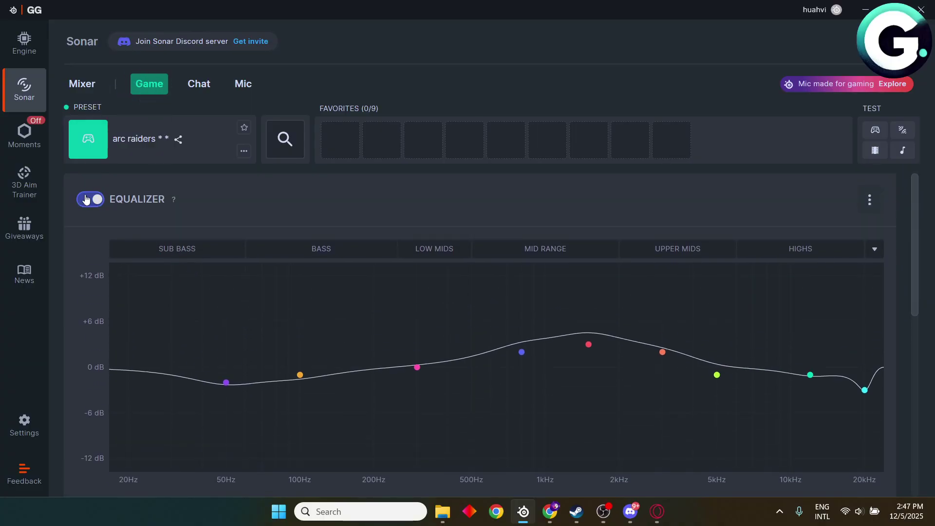
scroll(183, 219, "down", 2)
scroll(219, 409, "up", 1)
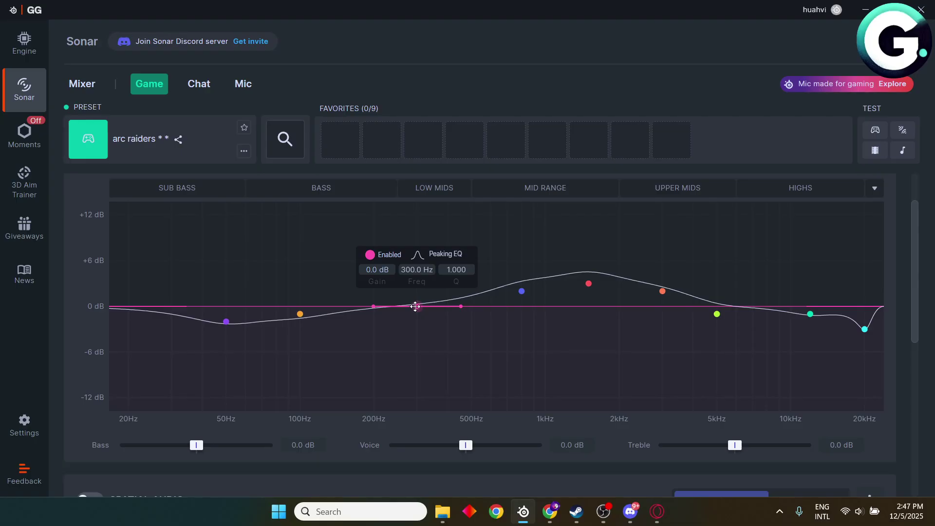
mouse_move(808, 314)
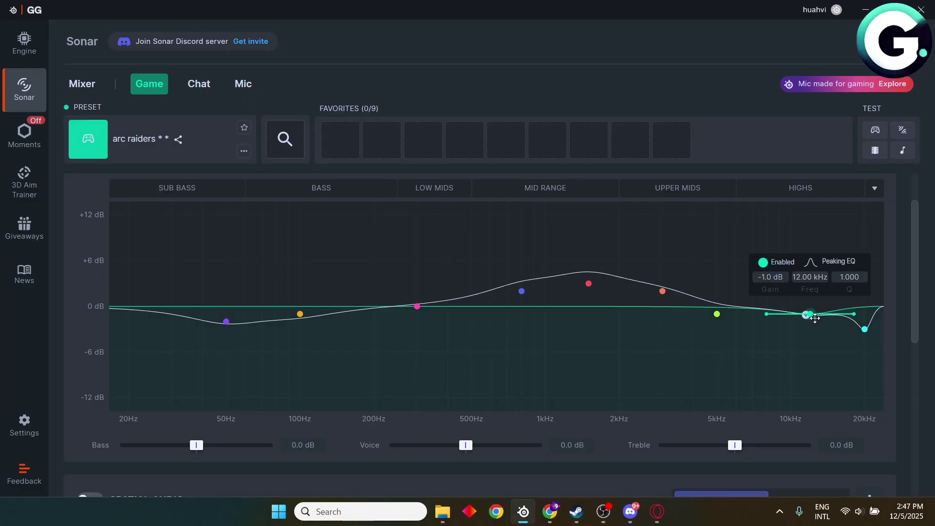
scroll(348, 285, "down", 2)
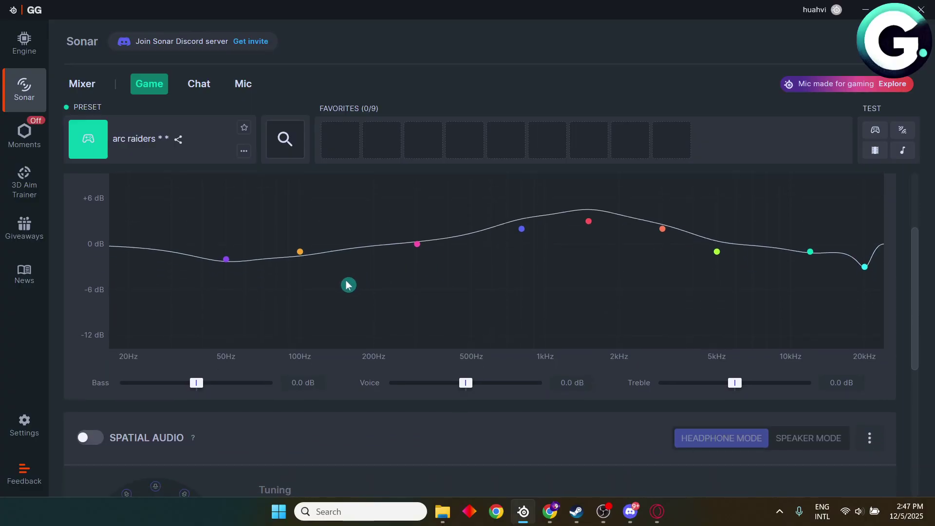
scroll(348, 285, "down", 2)
scroll(270, 299, "down", 3)
scroll(265, 266, "up", 2)
scroll(247, 271, "up", 2)
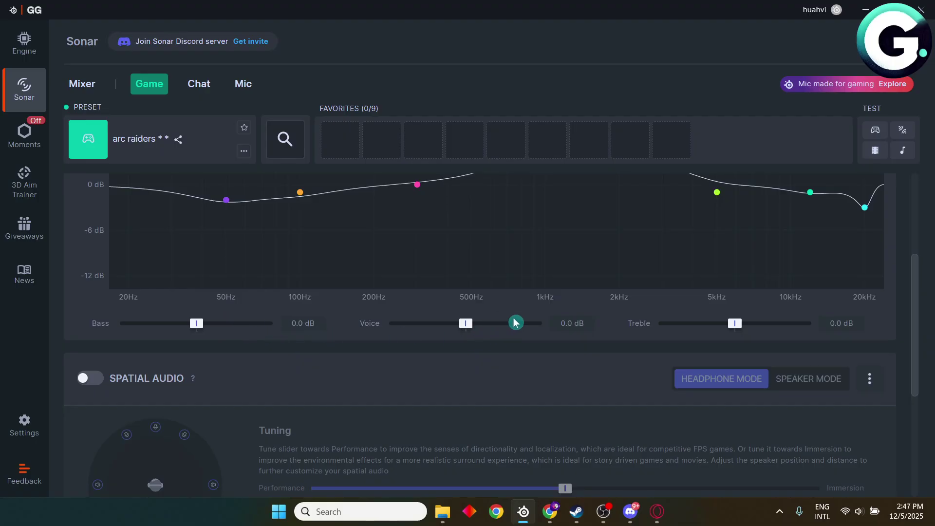
scroll(567, 297, "down", 1)
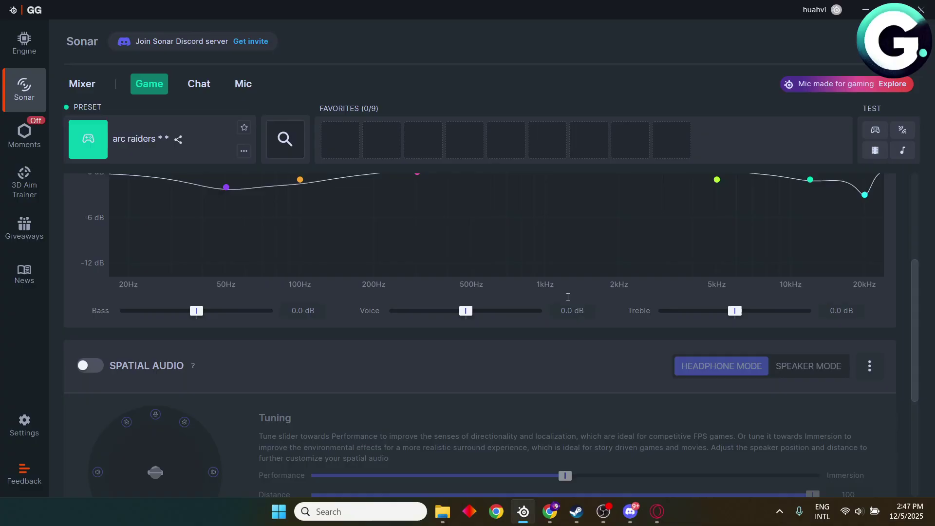
scroll(240, 299, "down", 2)
scroll(115, 214, "down", 3)
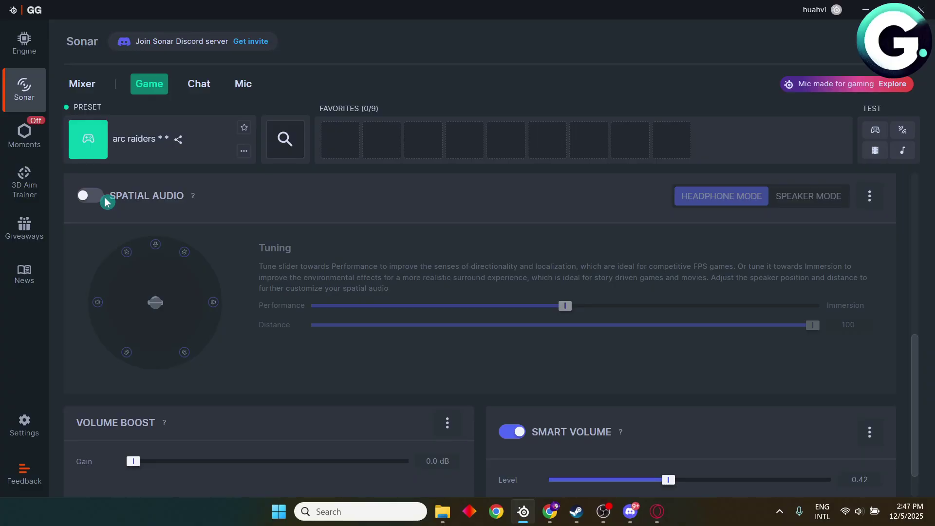
left_click(89, 196)
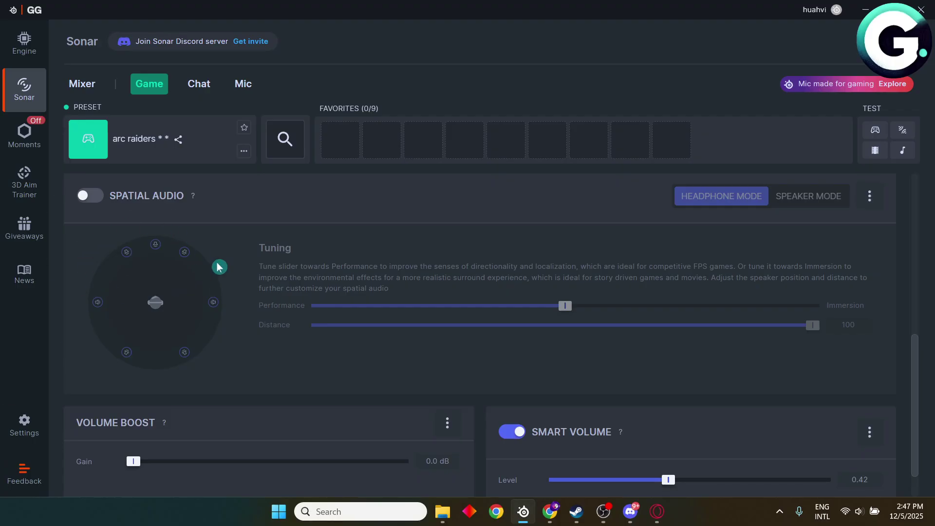
scroll(229, 361, "down", 1)
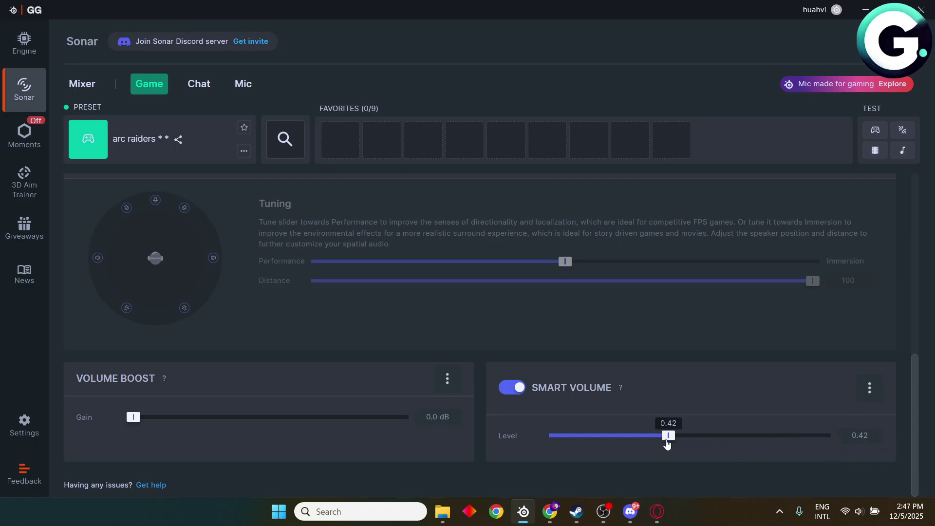
Nudge the Game channel's Smart Volume Level slider to 0.45.
left_click_drag(667, 436, 676, 437)
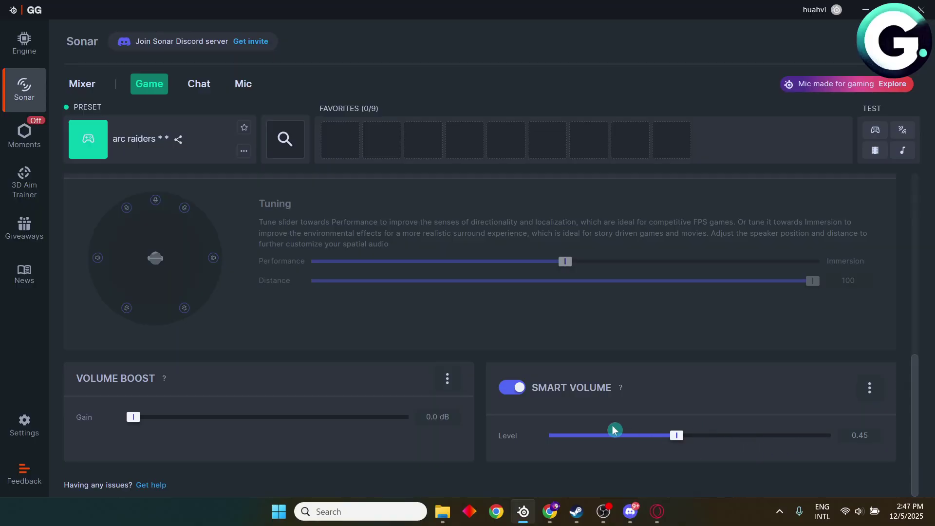
scroll(376, 394, "up", 3)
scroll(511, 400, "up", 2)
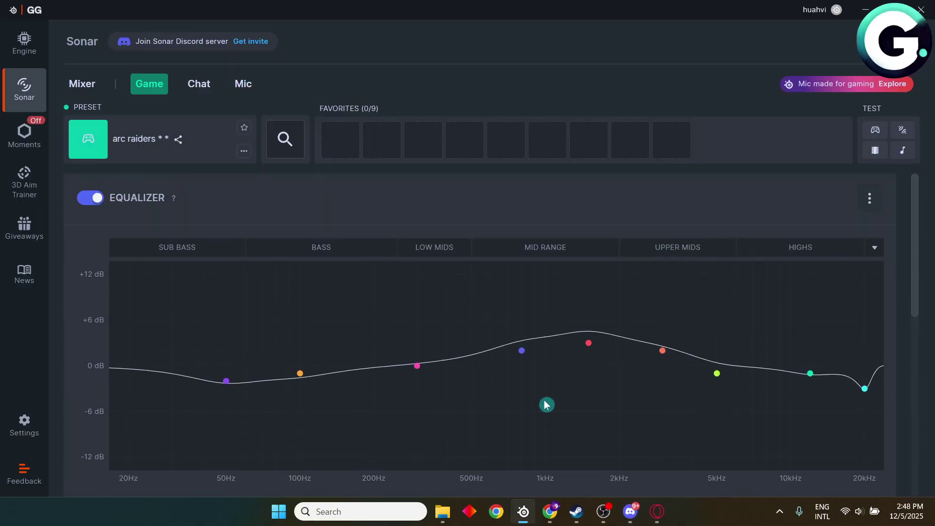
scroll(622, 373, "down", 5)
scroll(629, 366, "down", 2)
scroll(630, 362, "up", 5)
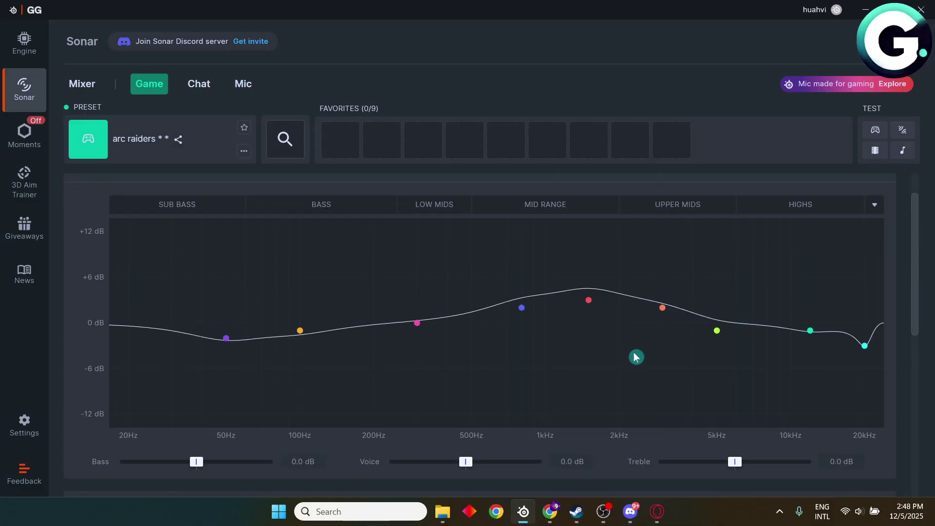